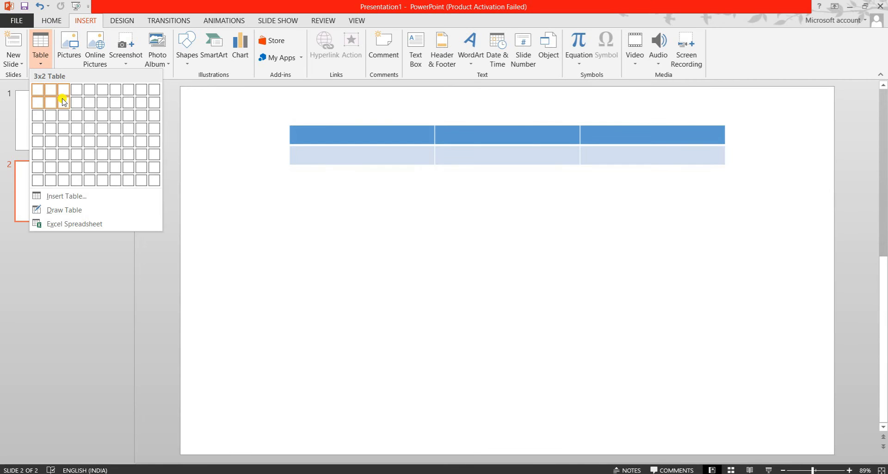
Step: Insert a table with three columns and two rows on slide 2
left_click(63, 102)
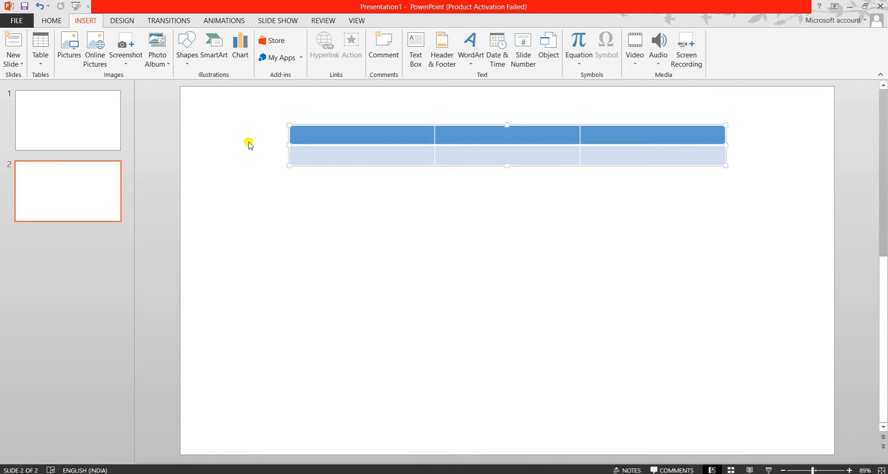
left_click(296, 138)
left_click(322, 184)
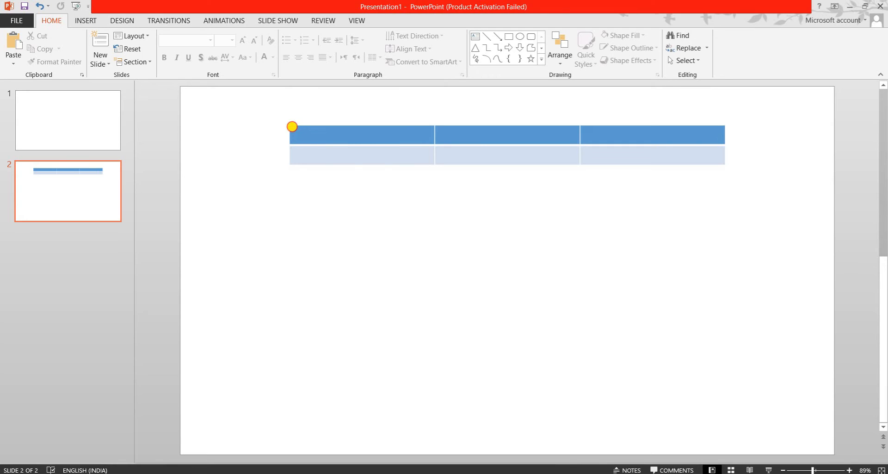
left_click_drag(292, 127, 733, 145)
mouse_move(287, 125)
left_mouse_down()
mouse_move(460, 148)
mouse_move(730, 144)
left_mouse_up()
mouse_move(291, 142)
left_mouse_down()
mouse_move(300, 157)
mouse_move(582, 175)
mouse_move(727, 166)
left_mouse_up()
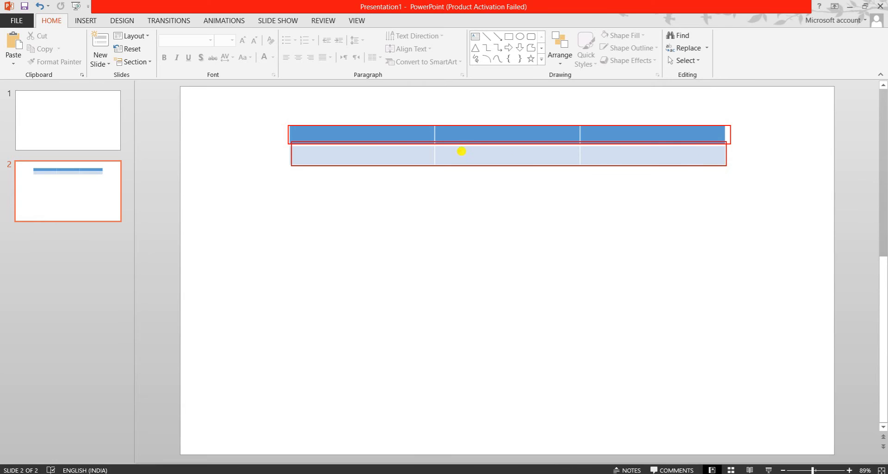
left_click_drag(288, 122, 431, 171)
left_click_drag(435, 122, 580, 187)
left_click_drag(575, 122, 727, 187)
key("Escape")
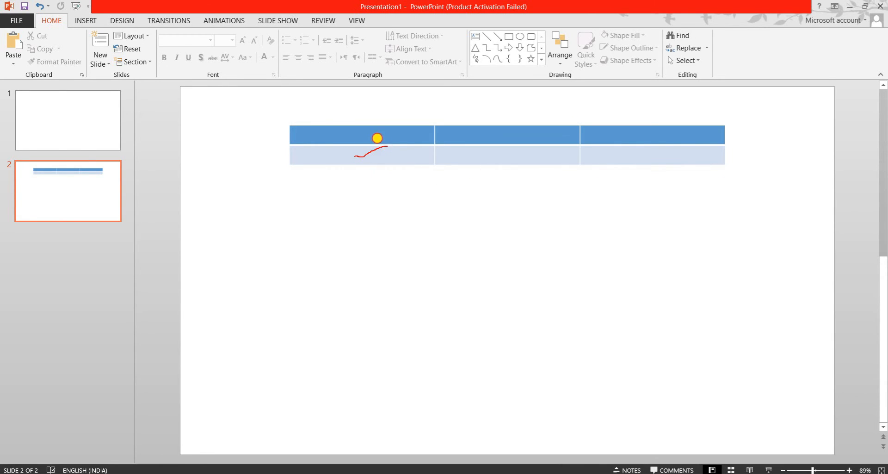
left_click_drag(374, 135, 401, 133)
left_click_drag(453, 139, 543, 150)
key("Escape")
Step: Insert another table with six columns and four rows on slide 2
left_click(85, 20)
left_click(37, 68)
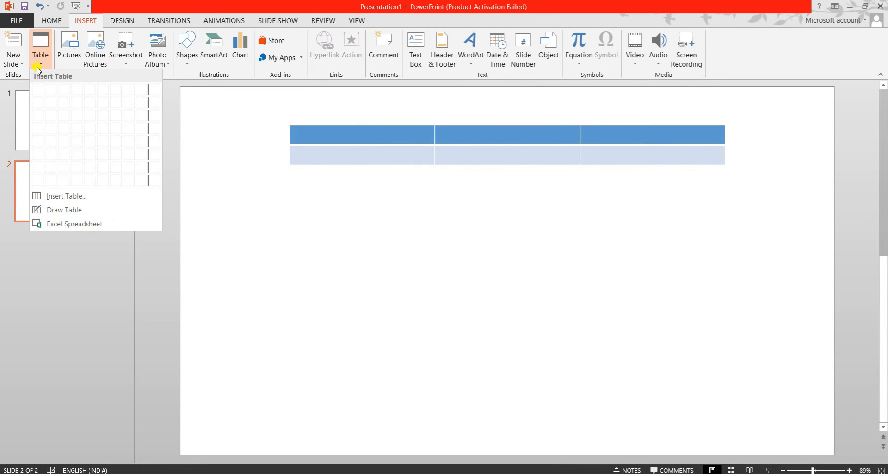
left_click(102, 126)
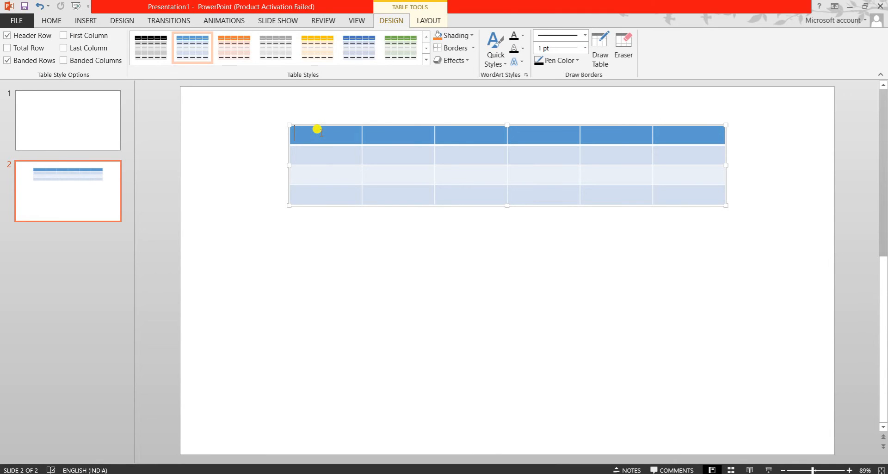
Step: Enter the headers Name, Father name and Mob no in the first three columns, widening the second column so its header fits on one line
type("name")
key("Tab")
type("f")
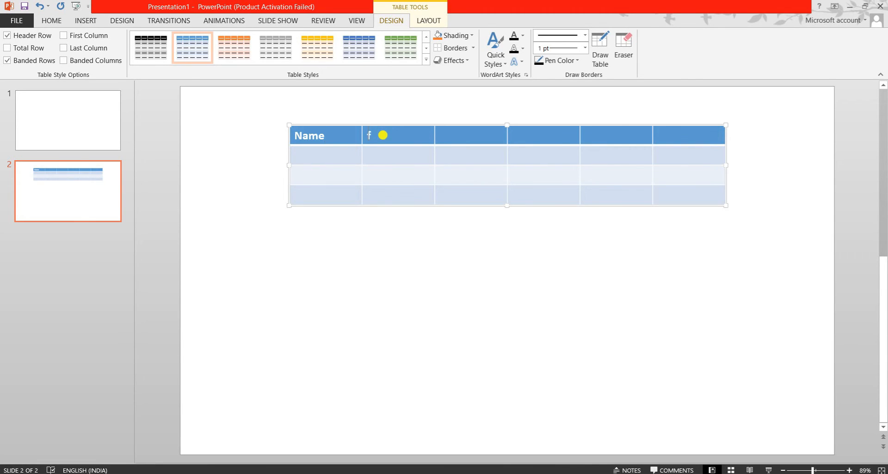
type("ather name")
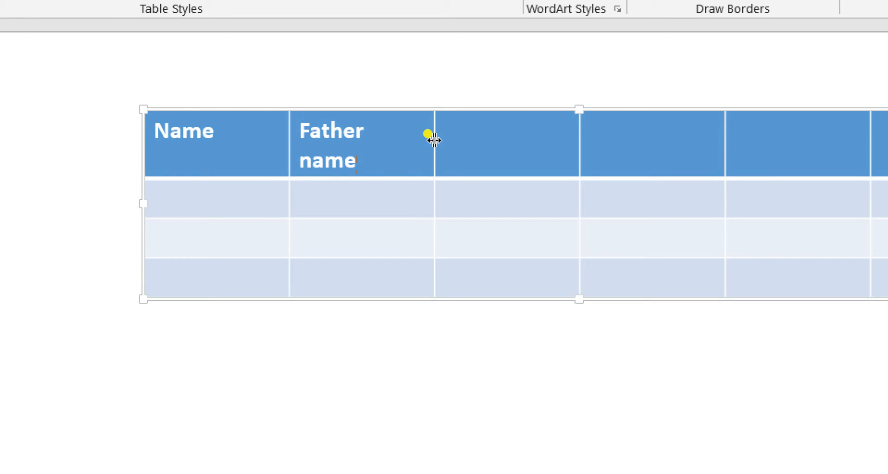
left_click_drag(434, 140, 463, 128)
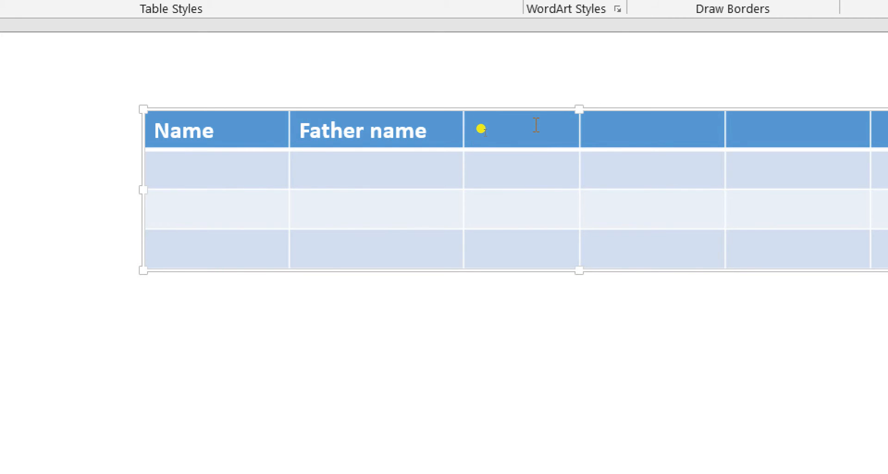
type("Mob")
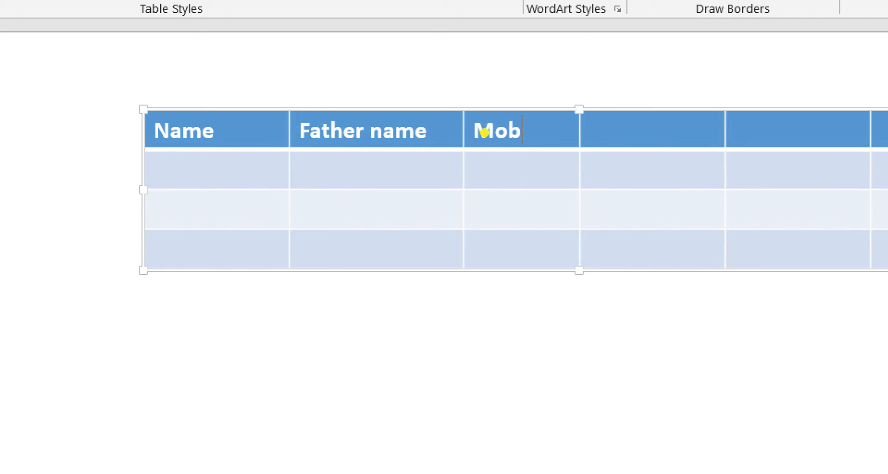
type(" no")
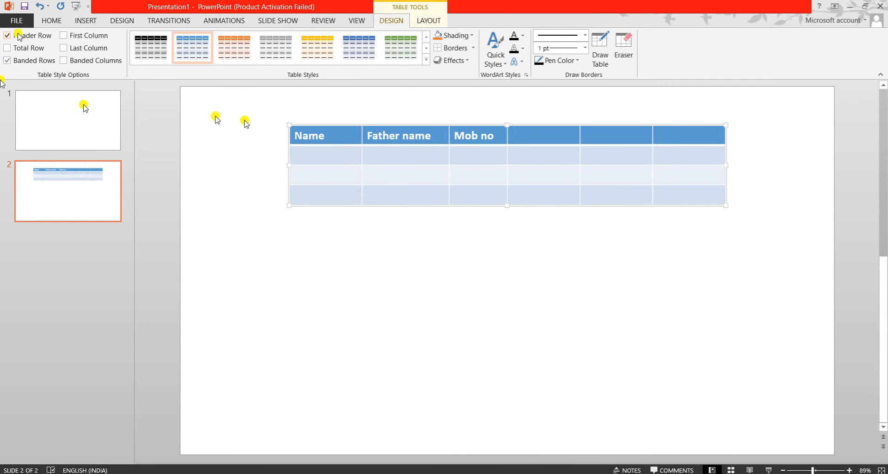
Step: Delete the whole six-column table with the Name, Father name and Mob no headers
left_click(86, 20)
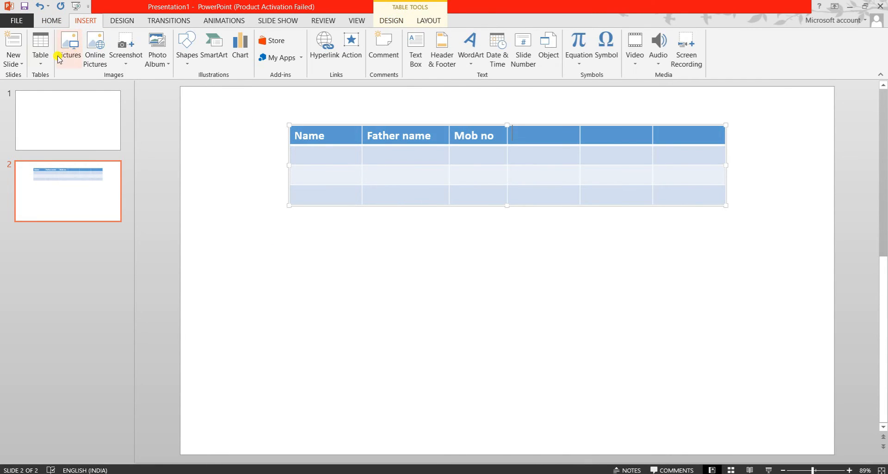
left_click(40, 46)
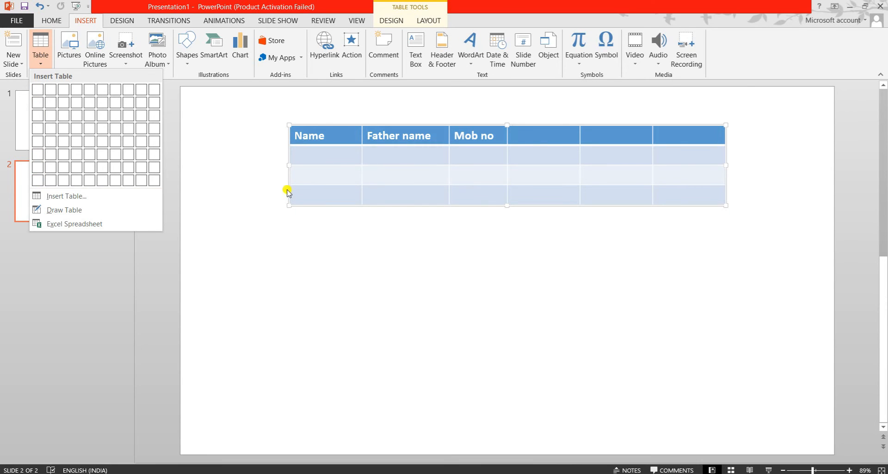
left_click(289, 190)
key("ctrl+a")
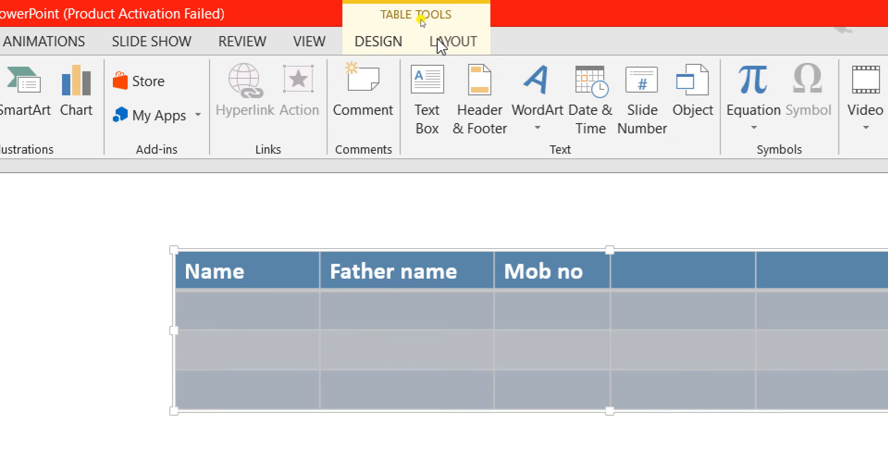
left_click(441, 47)
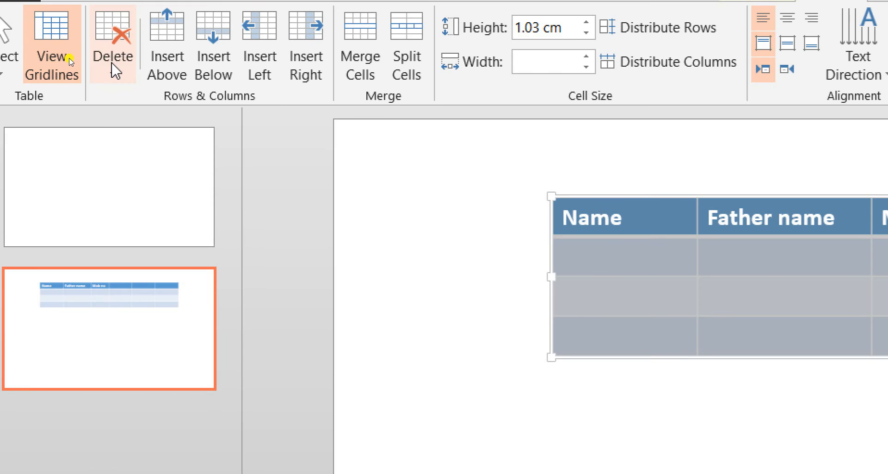
left_click(70, 61)
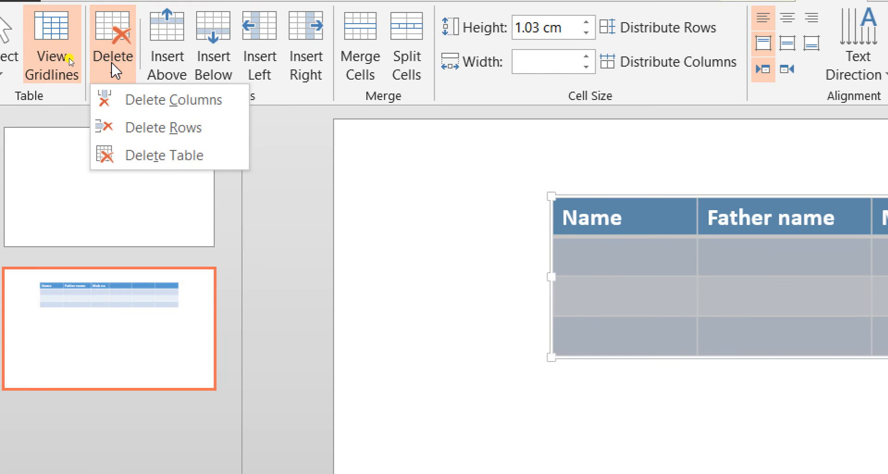
left_click(119, 157)
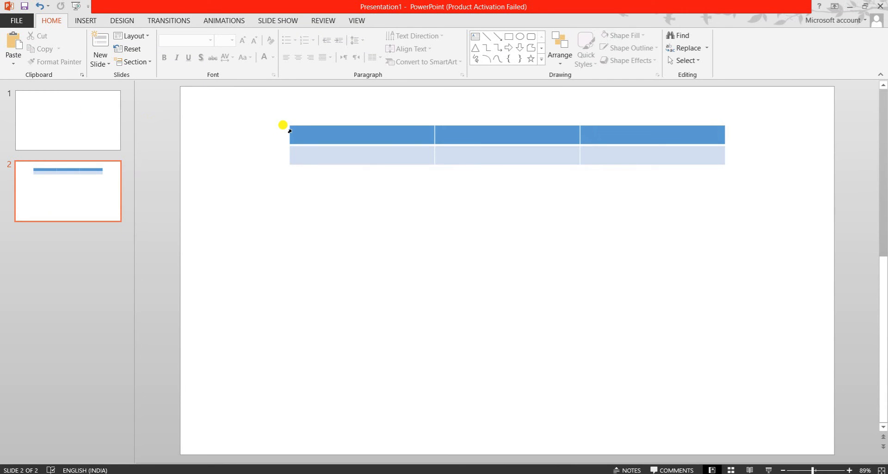
Step: Delete the remaining empty three-column table from slide 2
left_click(290, 131)
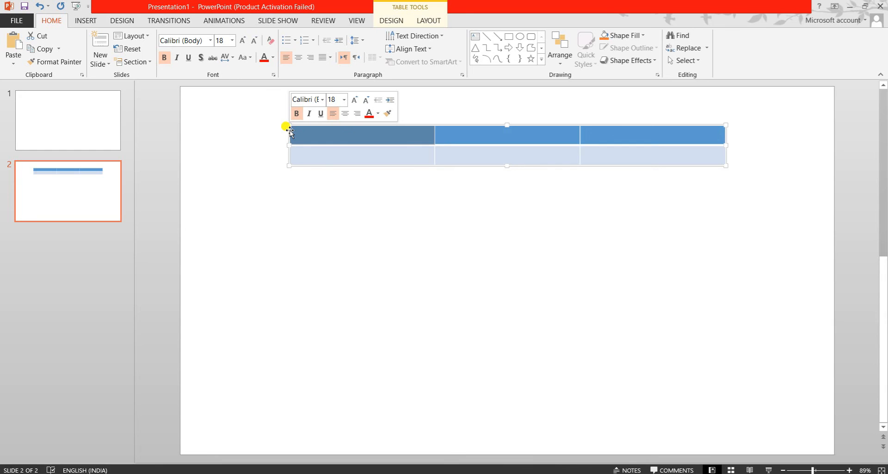
left_click(423, 23)
left_click(72, 59)
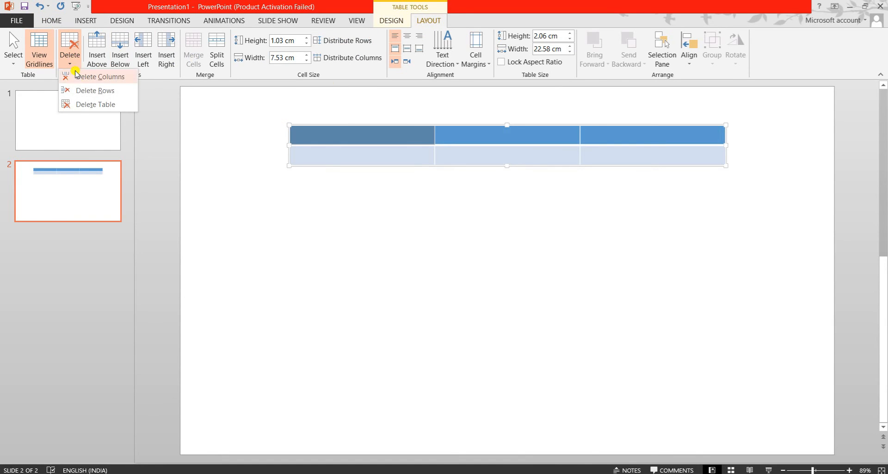
left_click(81, 104)
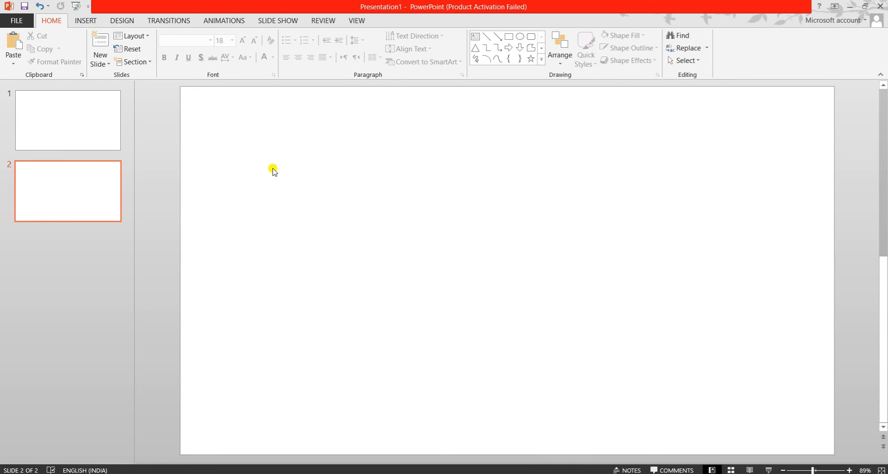
Step: Insert a table by specifying its dimensions, with 4 columns and 3 rows
left_click(86, 22)
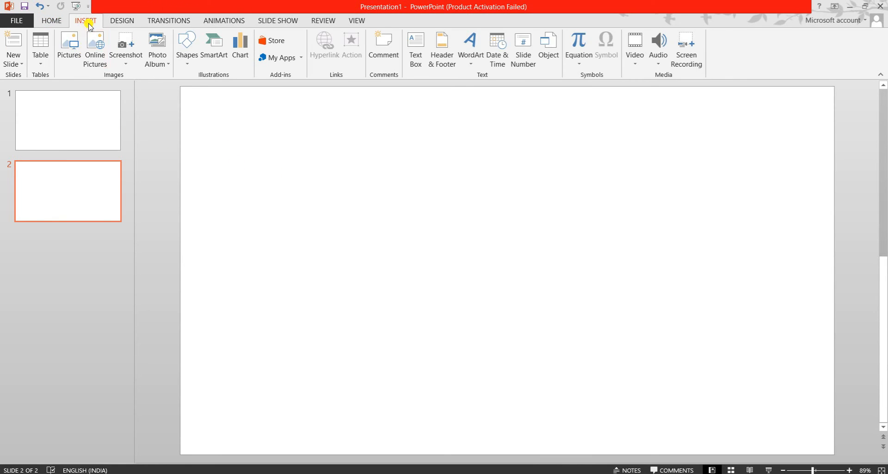
left_click(48, 61)
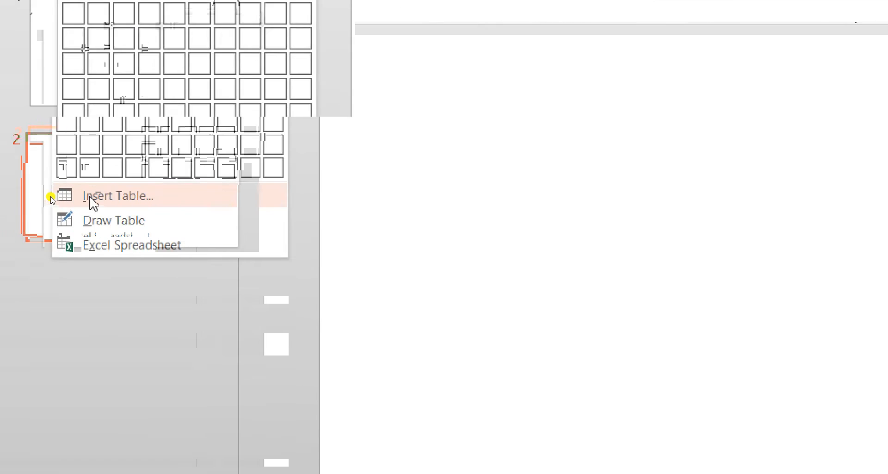
left_click(52, 199)
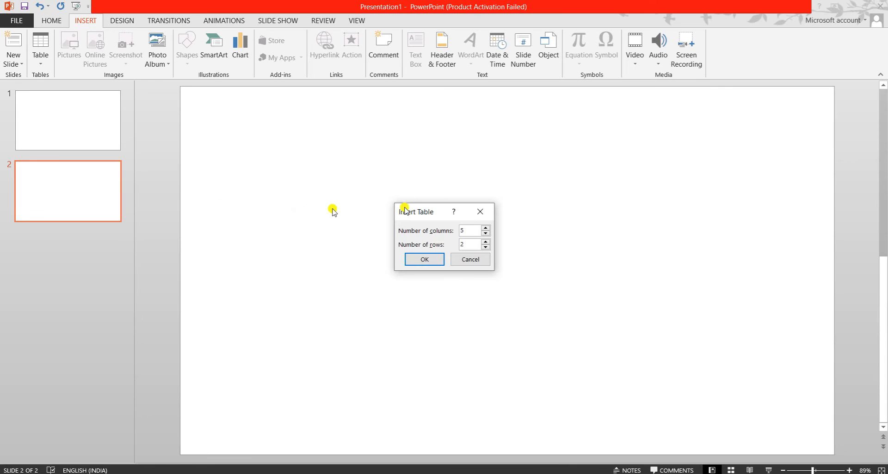
left_click_drag(518, 213, 326, 213)
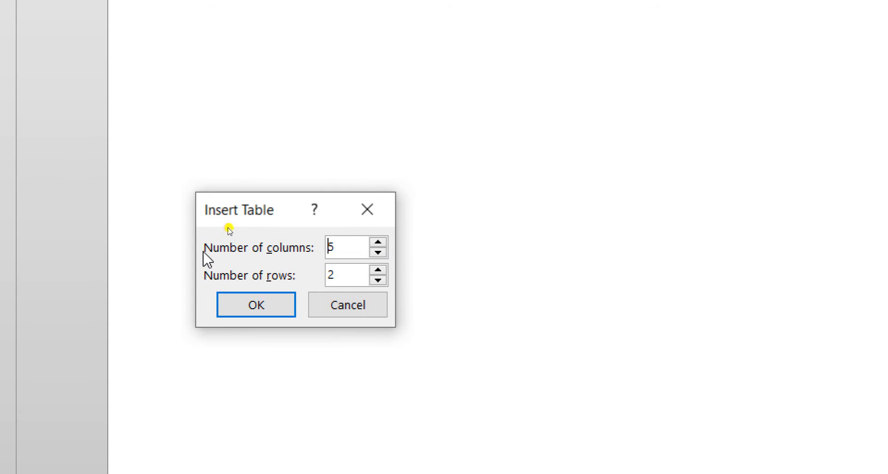
double_click(341, 244)
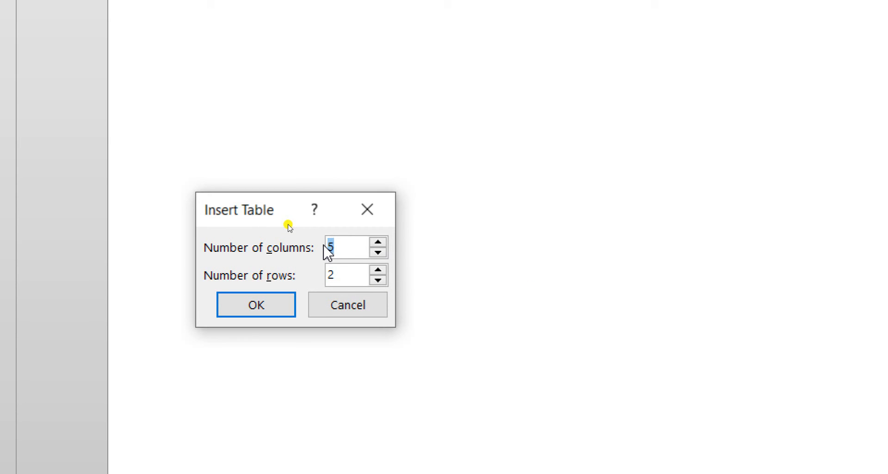
type("4")
type("3")
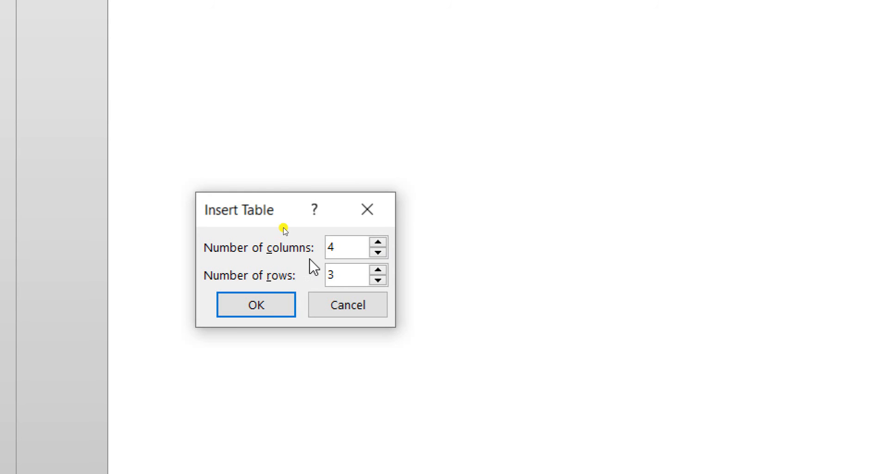
left_click(379, 271)
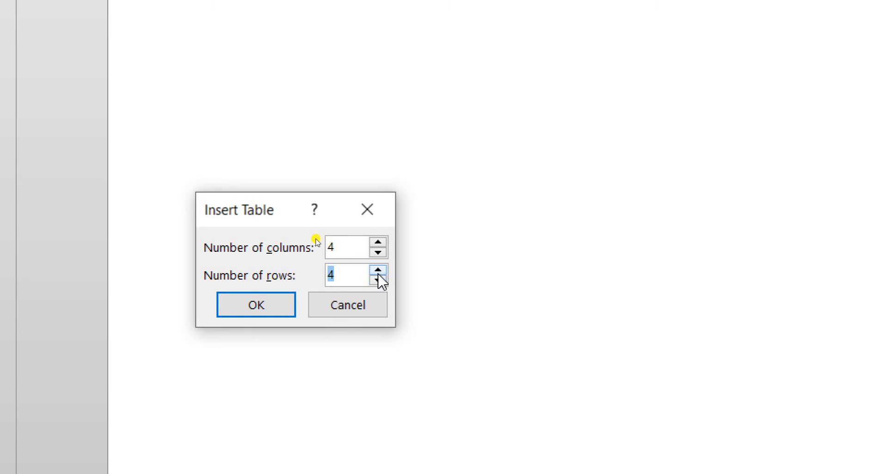
left_click(378, 281)
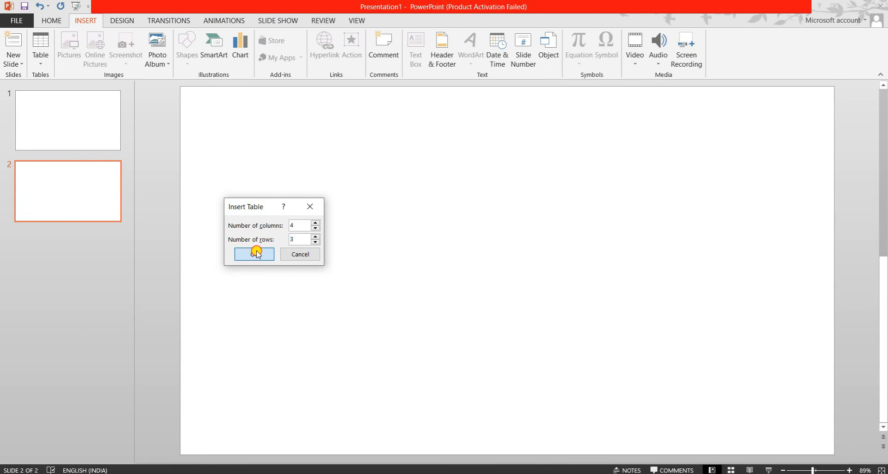
left_click(263, 305)
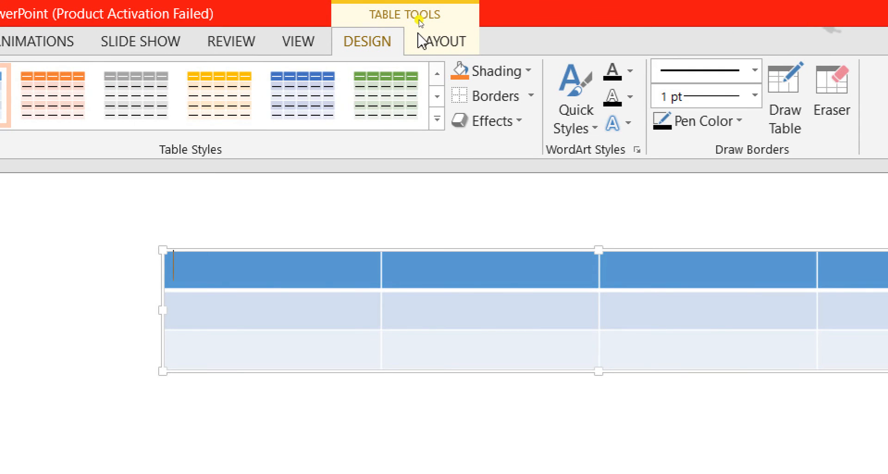
Step: Delete the whole four-column table from slide 2
left_click(428, 48)
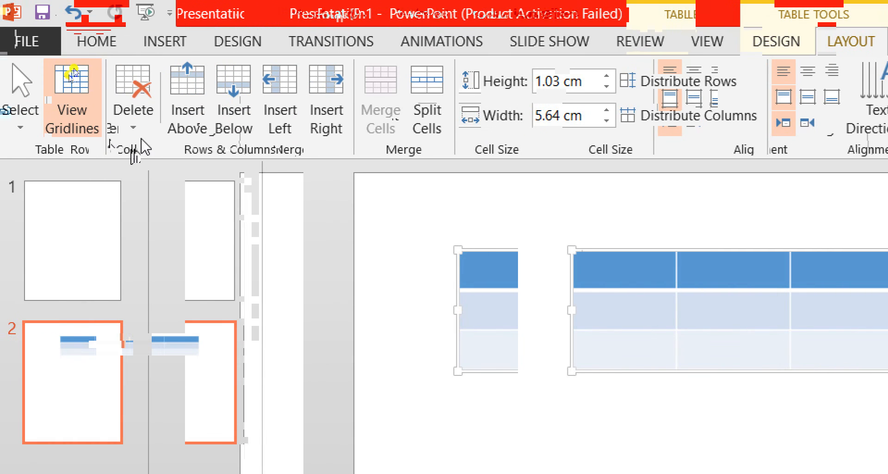
left_click(139, 129)
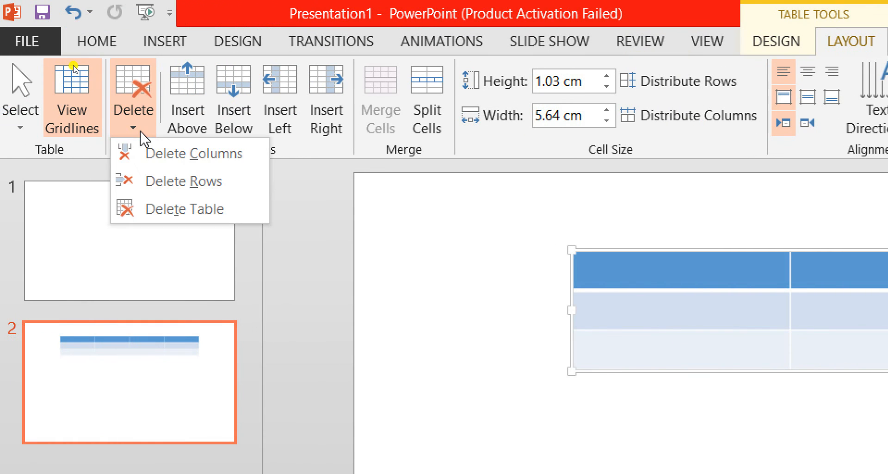
left_click(153, 209)
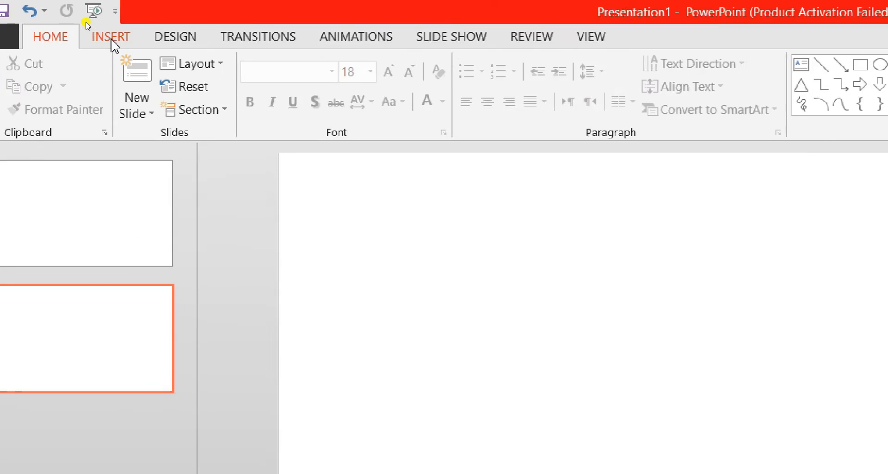
Step: Start the Draw Table tool to draw a table by hand on the empty slide 2
left_click(86, 21)
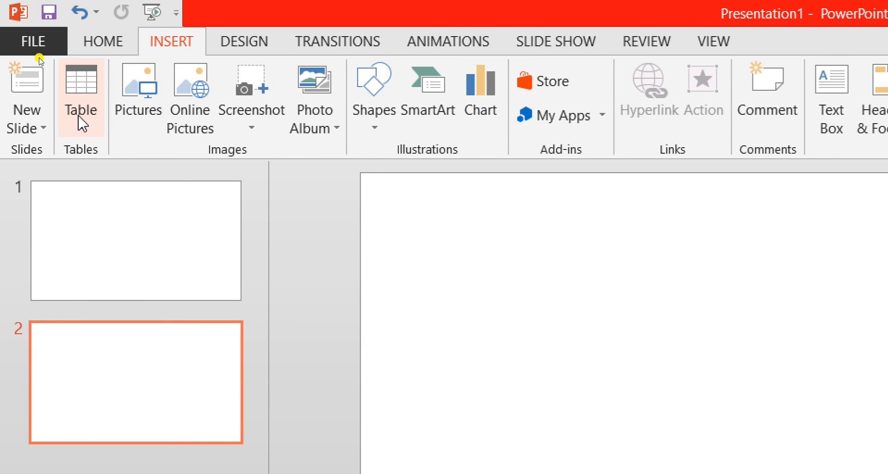
left_click(83, 124)
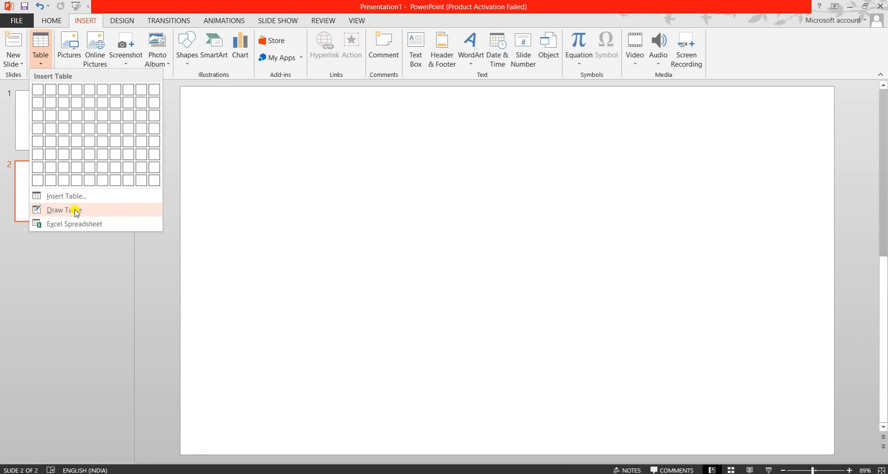
left_click(76, 211)
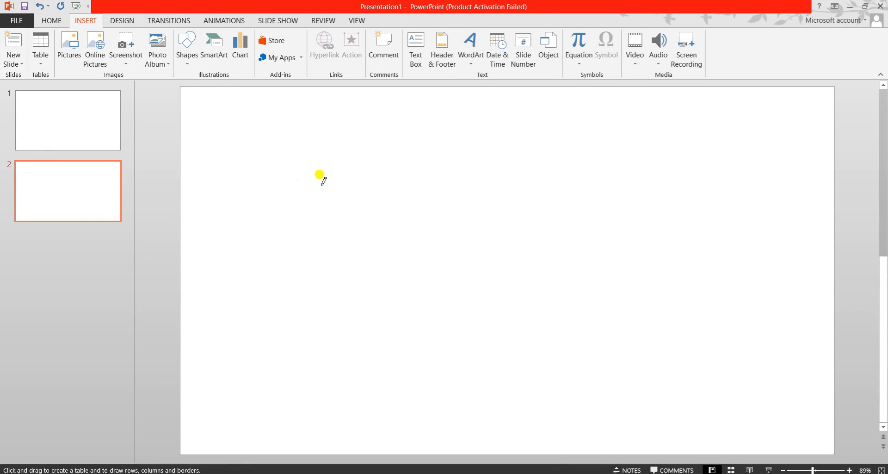